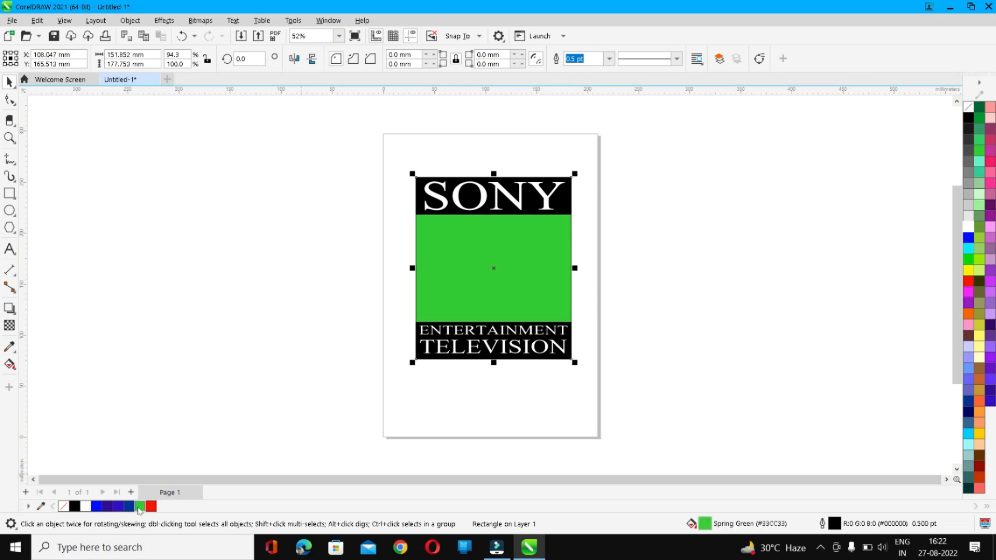
# Add the letter S as artistic text in the empty area left of the page and set its font to Arial Black
pyautogui.click(312, 315)
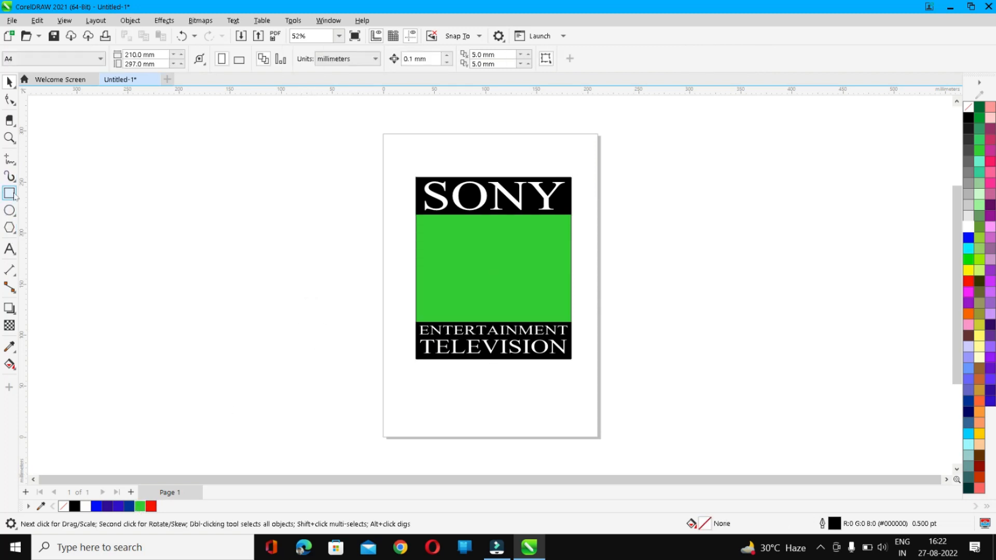
pyautogui.click(10, 254)
pyautogui.click(243, 252)
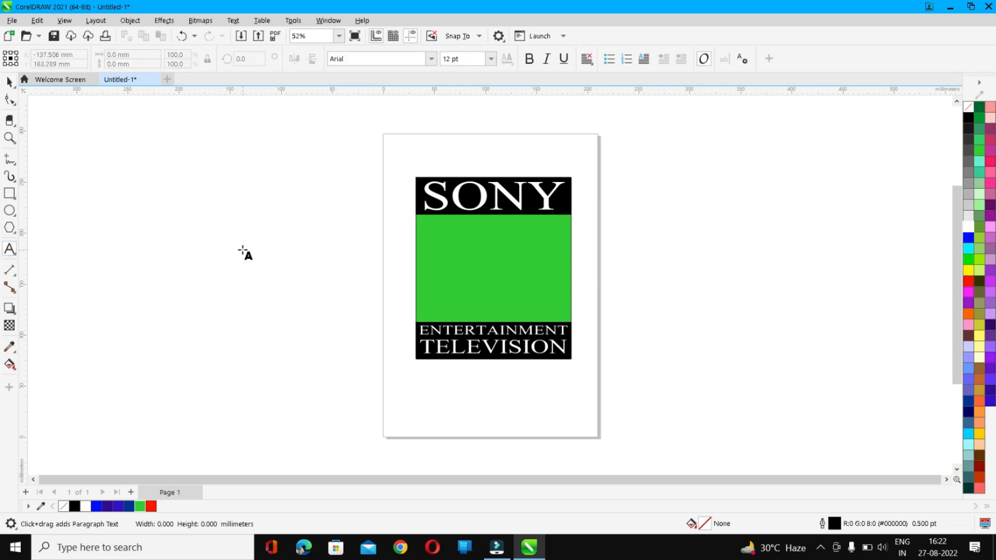
pyautogui.write('S')
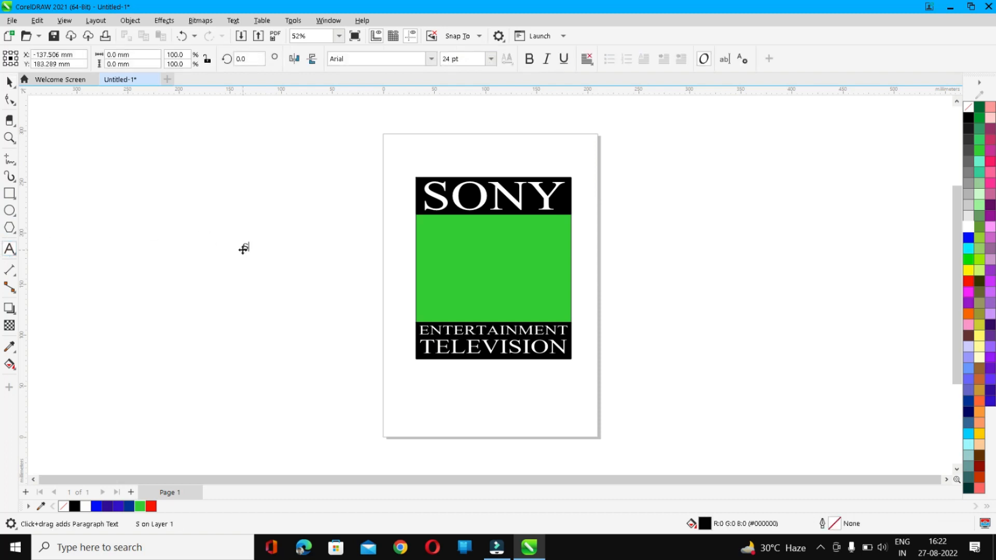
pyautogui.click(9, 82)
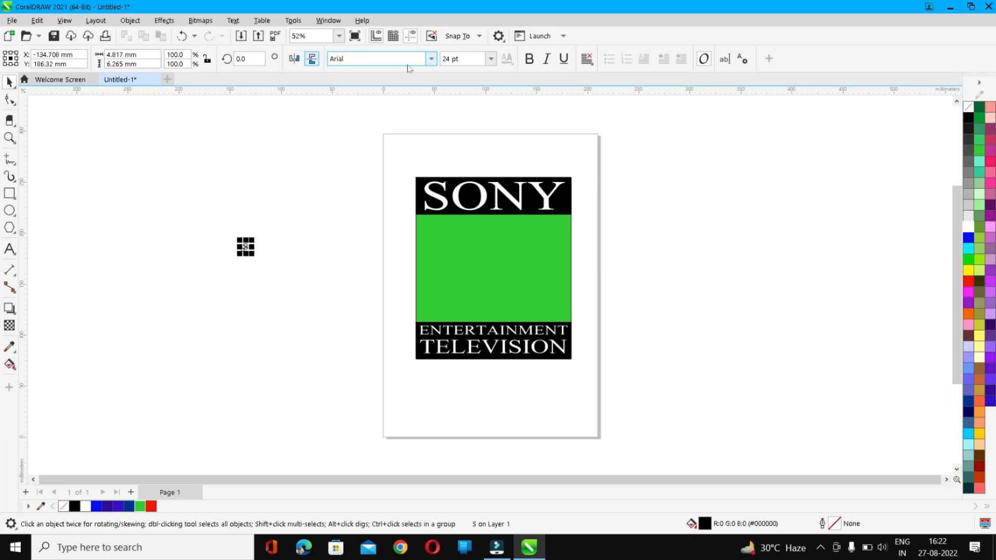
pyautogui.click(431, 58)
pyautogui.click(399, 113)
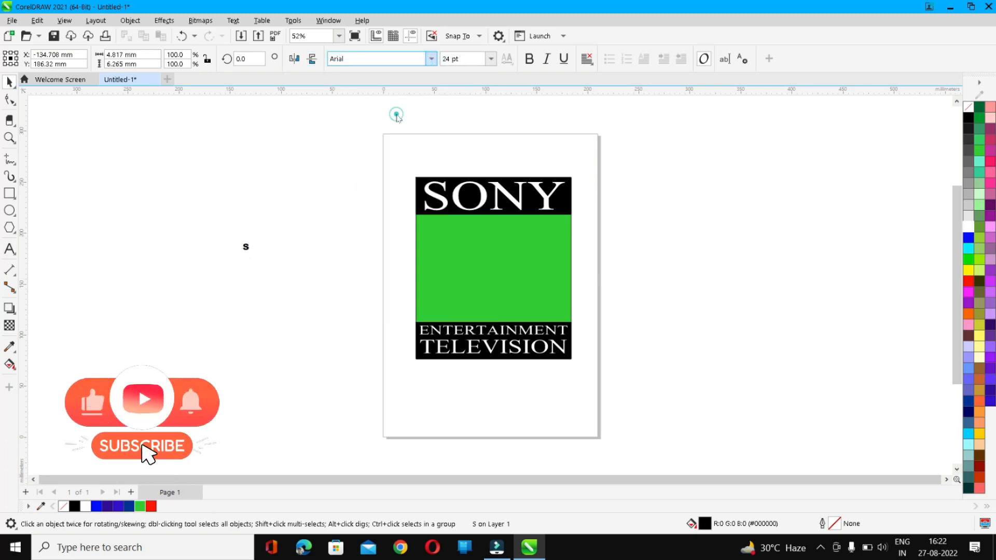
# Enlarge and stretch the S to about 156 mm wide and 175 mm high beside the logo
pyautogui.moveTo(252, 243); pyautogui.dragTo(446, 121)
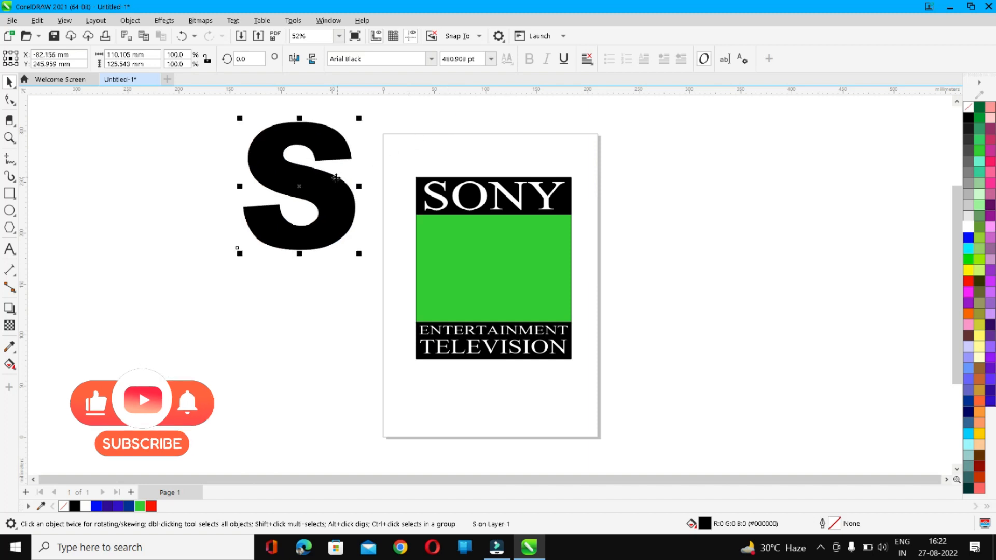
pyautogui.moveTo(329, 185); pyautogui.dragTo(343, 245)
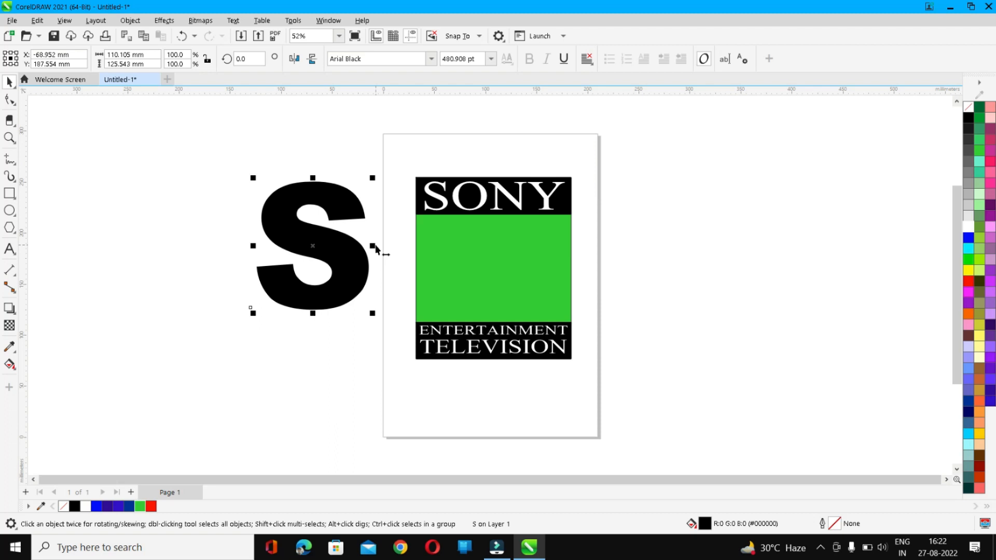
pyautogui.moveTo(374, 246); pyautogui.dragTo(420, 249)
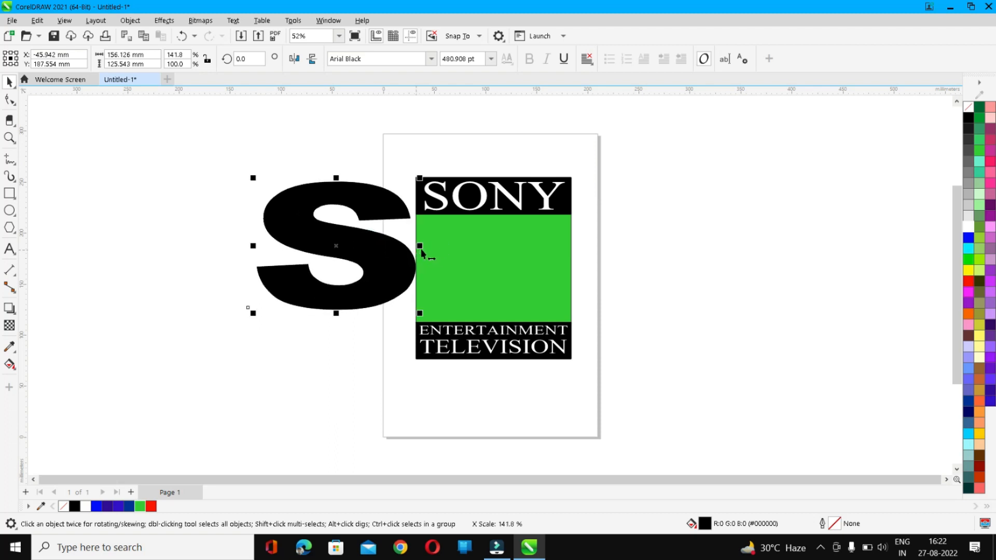
pyautogui.moveTo(338, 178); pyautogui.dragTo(338, 125)
# Place the S over the green part of the logo and scale it down to about 138 by 154 mm
pyautogui.moveTo(363, 212); pyautogui.dragTo(550, 259)
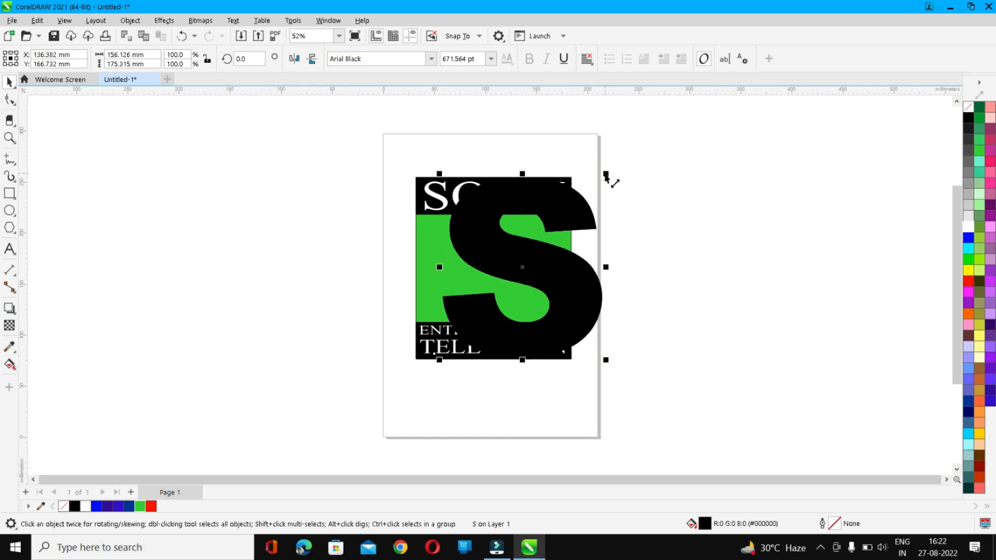
pyautogui.moveTo(606, 173); pyautogui.dragTo(588, 194)
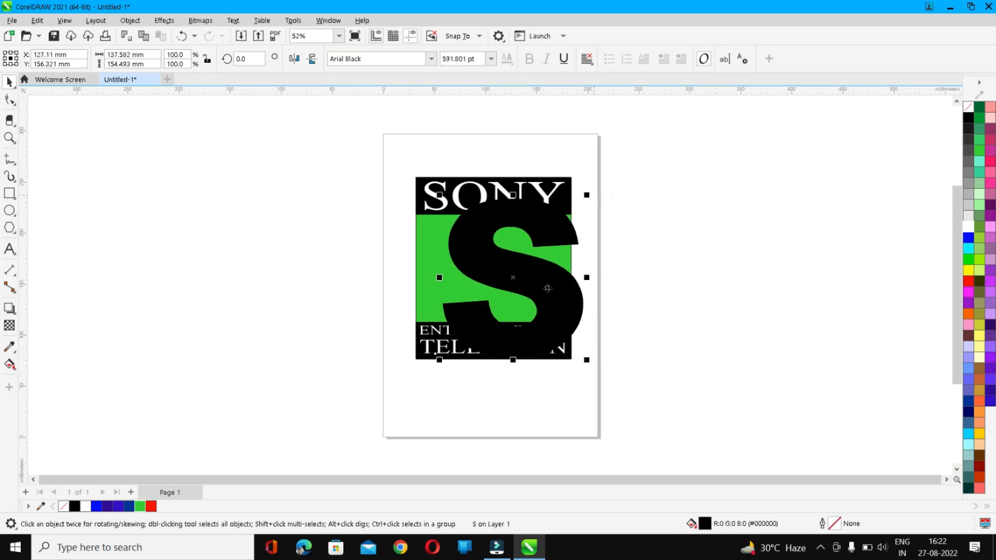
pyautogui.moveTo(544, 289)
pyautogui.mouseDown()
pyautogui.moveTo(553, 289)
pyautogui.moveTo(531, 292)
pyautogui.moveTo(550, 287)
pyautogui.mouseUp()
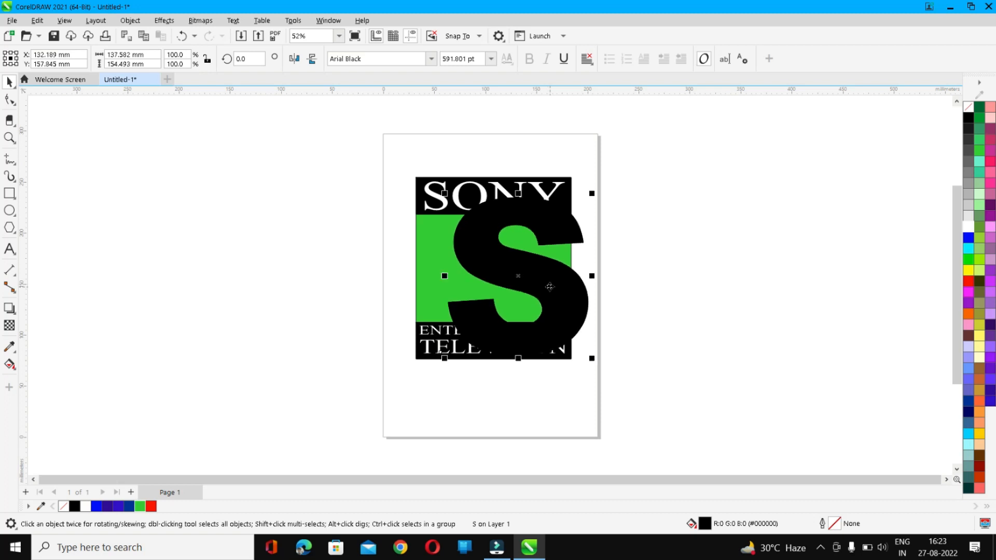
# Move the S off the logo to the empty area right of the page
pyautogui.click(550, 287)
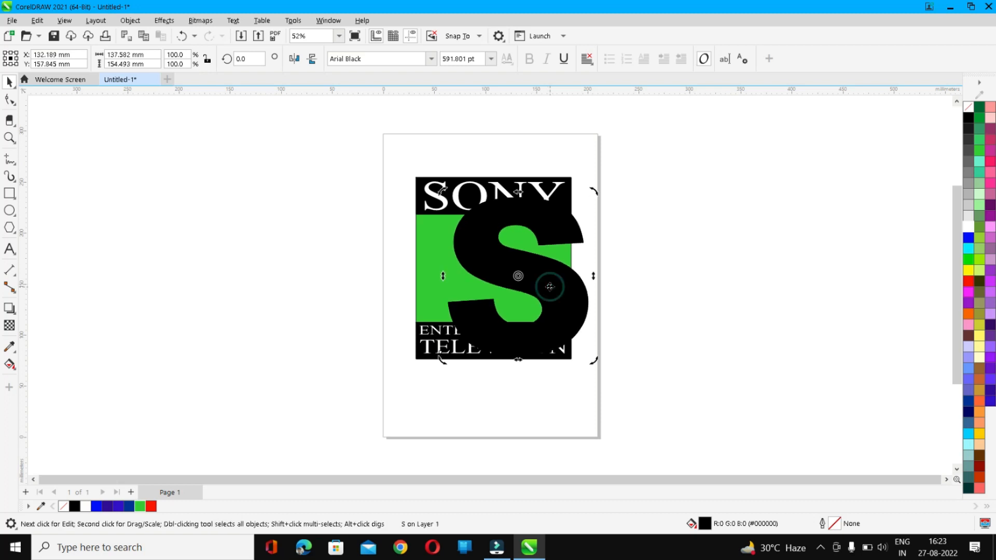
pyautogui.click(302, 220)
pyautogui.click(567, 271)
pyautogui.moveTo(566, 271); pyautogui.dragTo(726, 266)
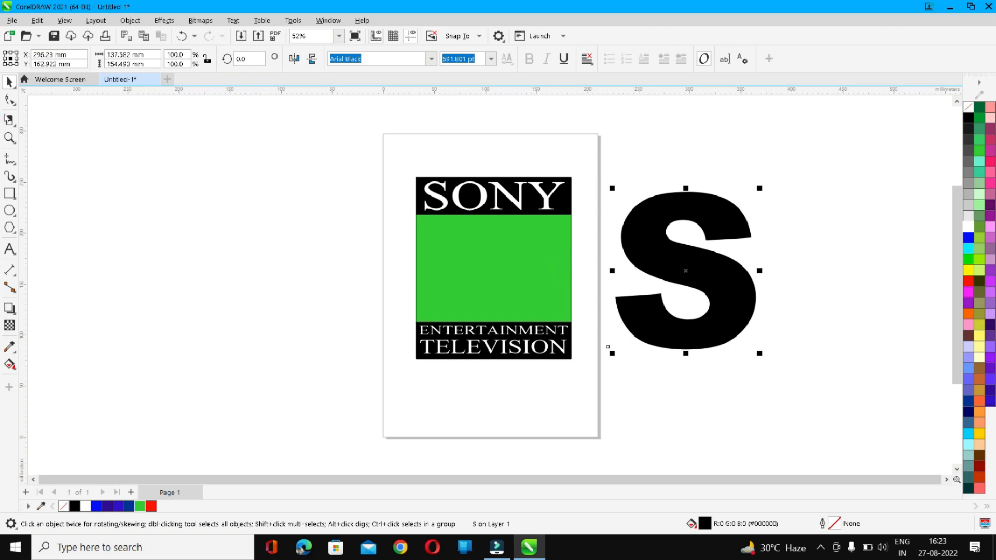
# Trim the upper edge of the S's lower-left end with the Eraser tool using a 5.05 mm round nib
pyautogui.click(13, 124)
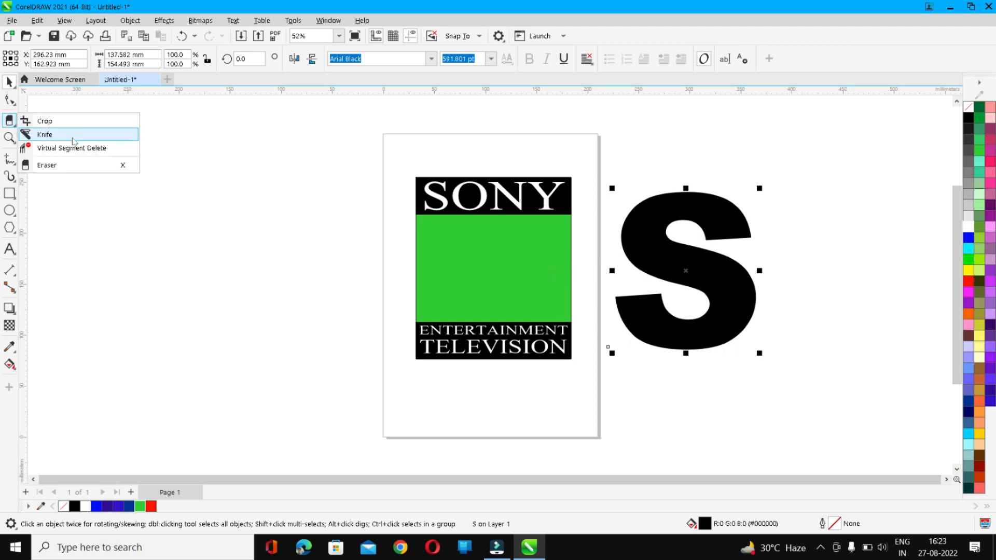
pyautogui.click(73, 167)
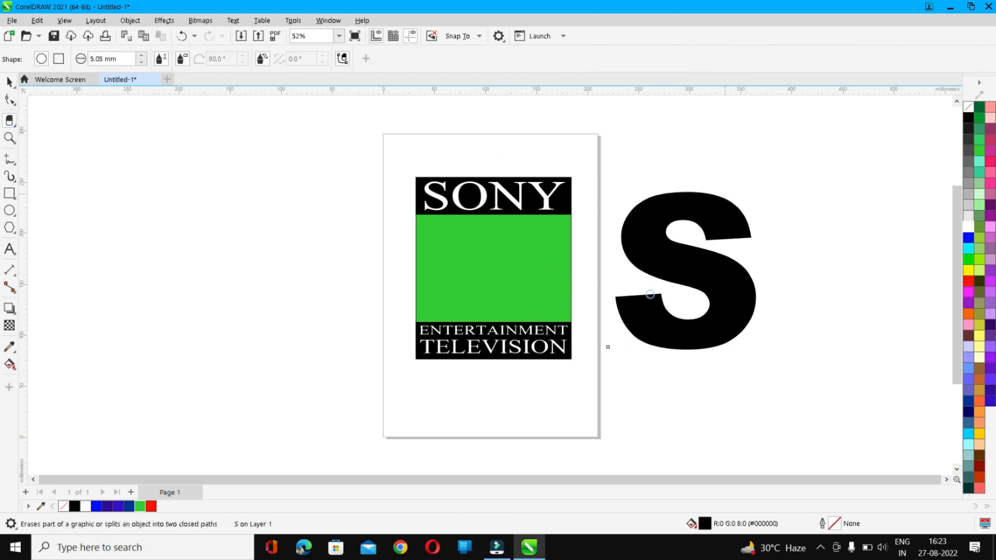
pyautogui.moveTo(609, 298)
pyautogui.mouseDown()
pyautogui.moveTo(662, 294)
pyautogui.moveTo(668, 307)
pyautogui.moveTo(616, 309)
pyautogui.moveTo(667, 295)
pyautogui.moveTo(627, 298)
pyautogui.moveTo(619, 317)
pyautogui.moveTo(681, 308)
pyautogui.moveTo(617, 316)
pyautogui.mouseUp()
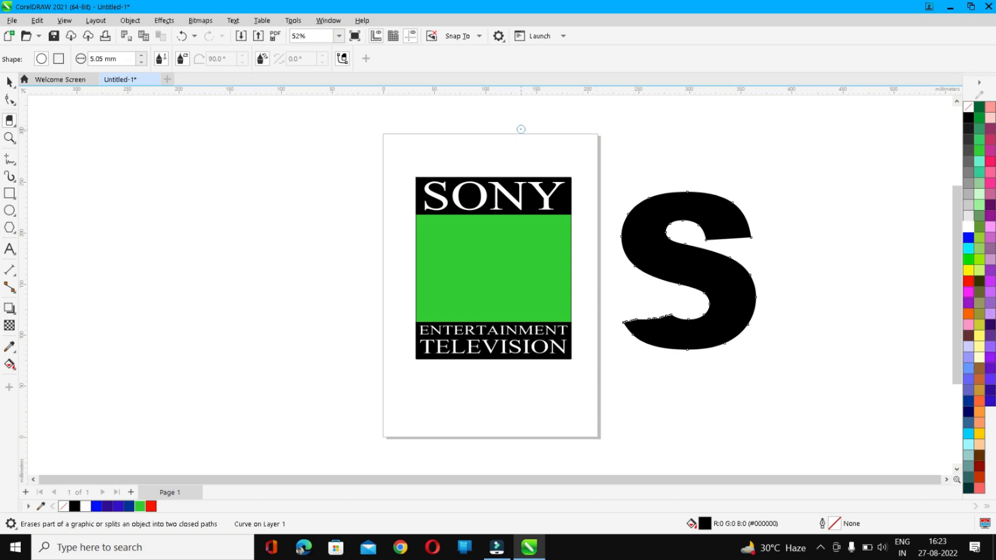
pyautogui.click(10, 82)
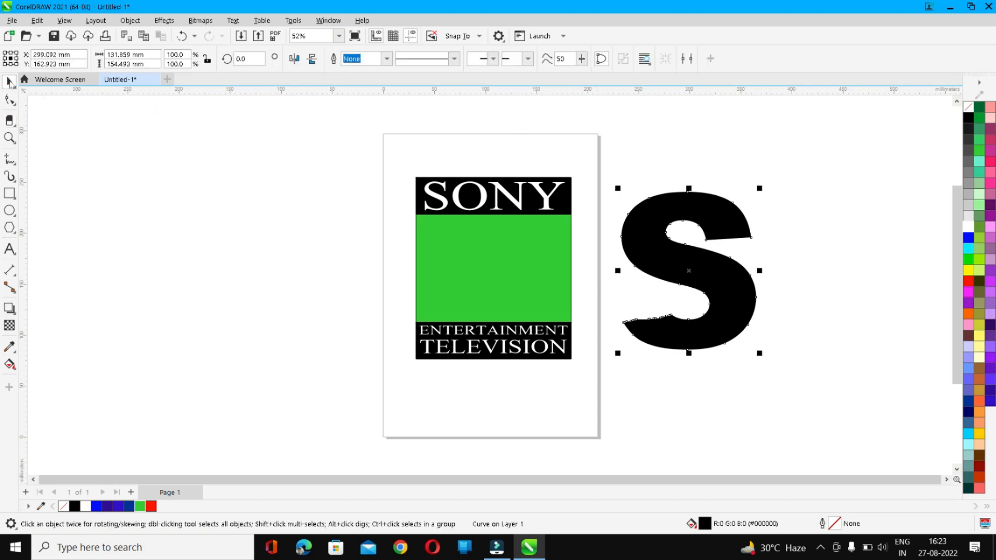
# Try several blues on the S and fill it with Navy Blue (#003399)
pyautogui.click(130, 506)
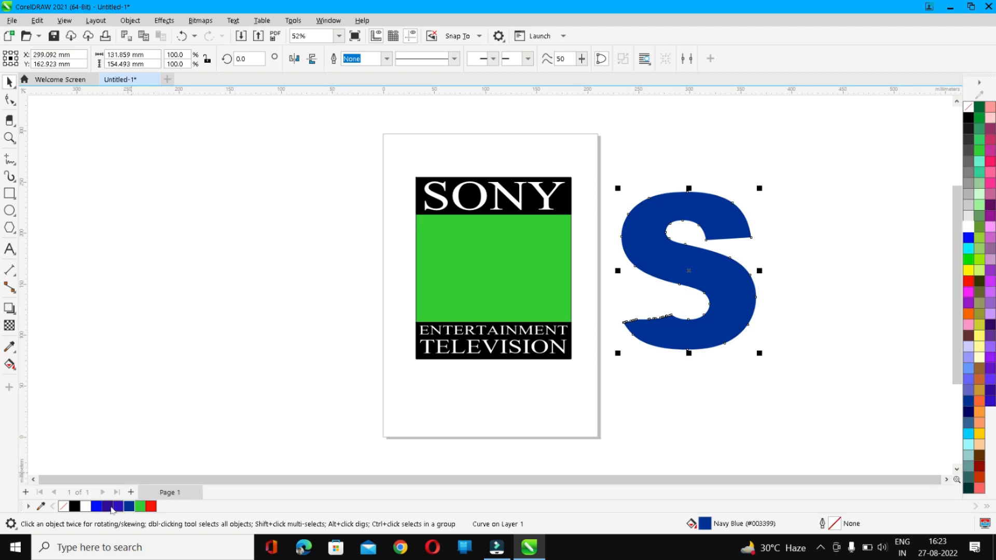
pyautogui.click(97, 510)
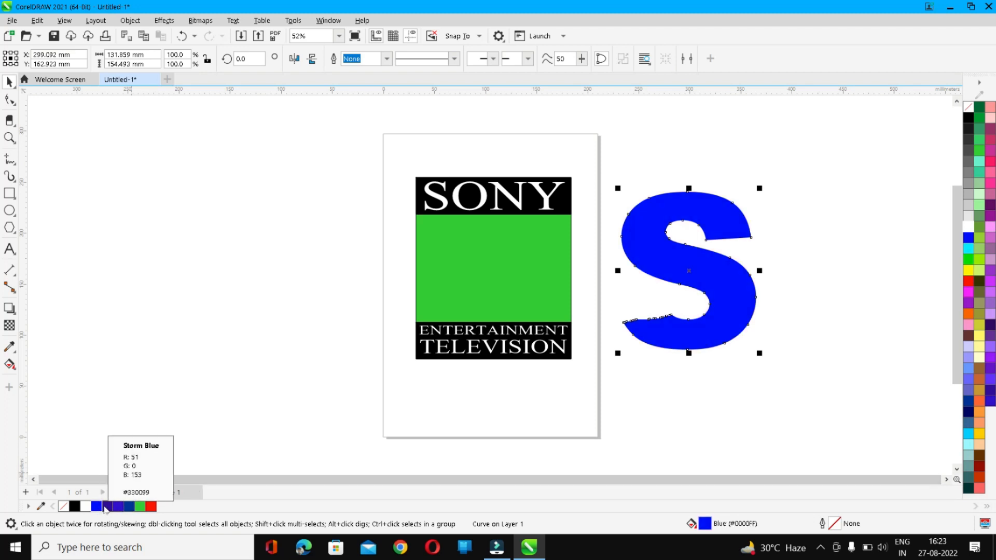
pyautogui.click(123, 510)
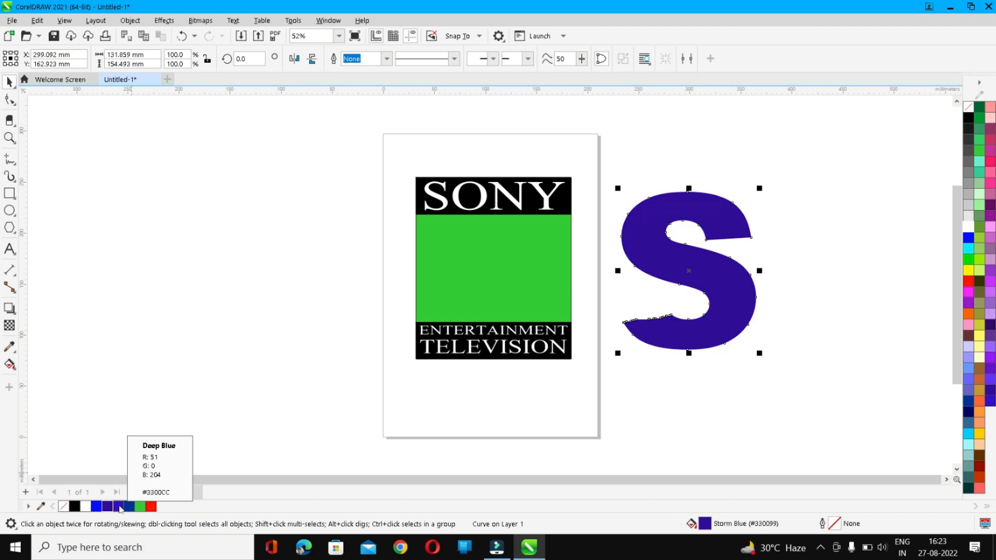
pyautogui.click(120, 508)
pyautogui.click(130, 509)
# Move the S over the logo's green area and order it behind the lettering and the black bands
pyautogui.moveTo(663, 254); pyautogui.dragTo(499, 263)
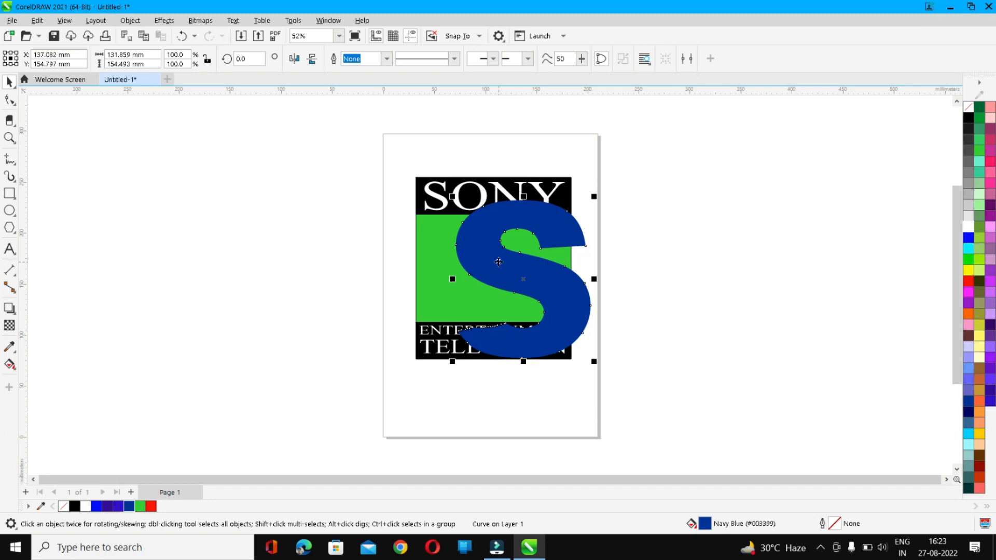
pyautogui.moveTo(499, 263); pyautogui.dragTo(496, 262)
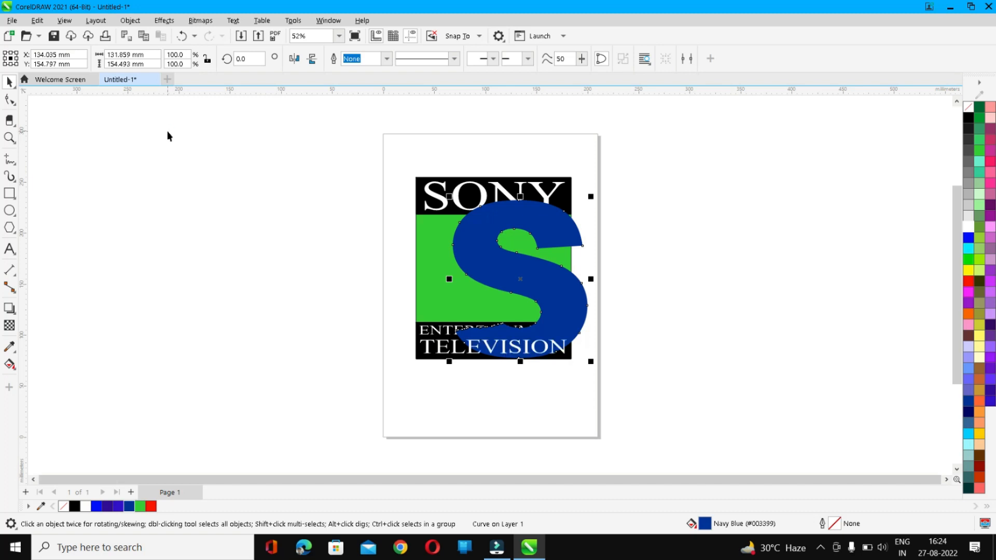
pyautogui.hotkey('ctrl', 'pagedown')
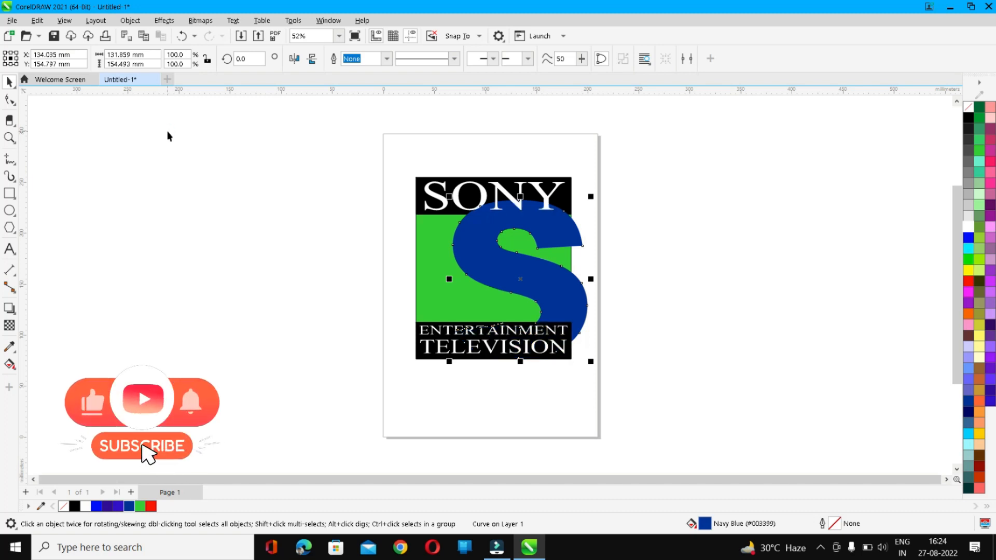
pyautogui.hotkey('ctrl', 'pagedown')
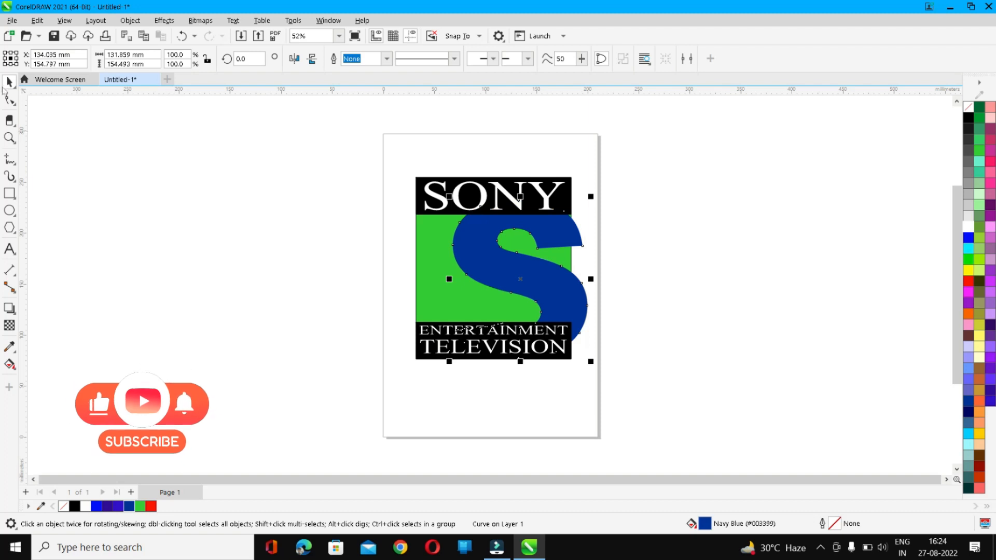
# Erase the parts of the S that extend past the logo's right edge
pyautogui.click(10, 120)
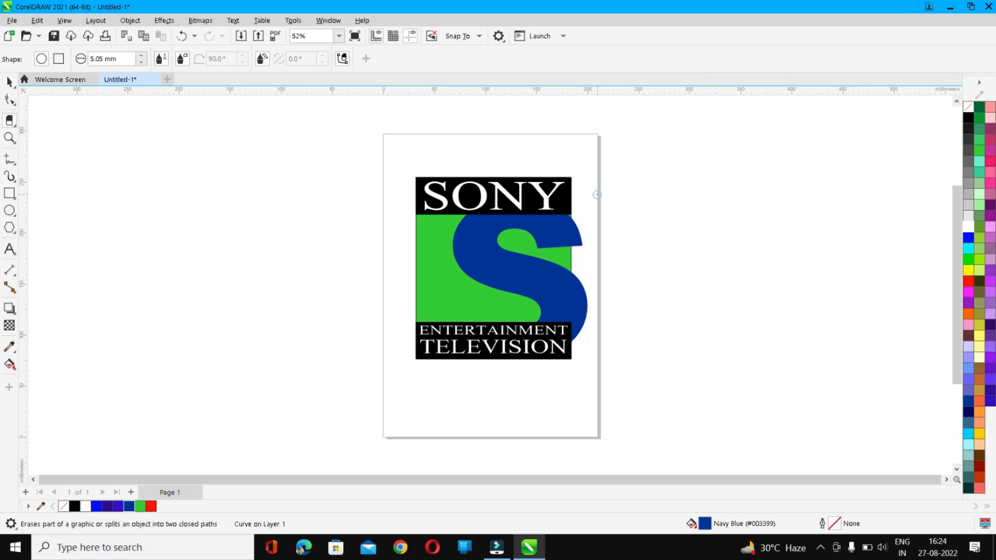
pyautogui.click(577, 216)
pyautogui.click(576, 216)
pyautogui.click(577, 342)
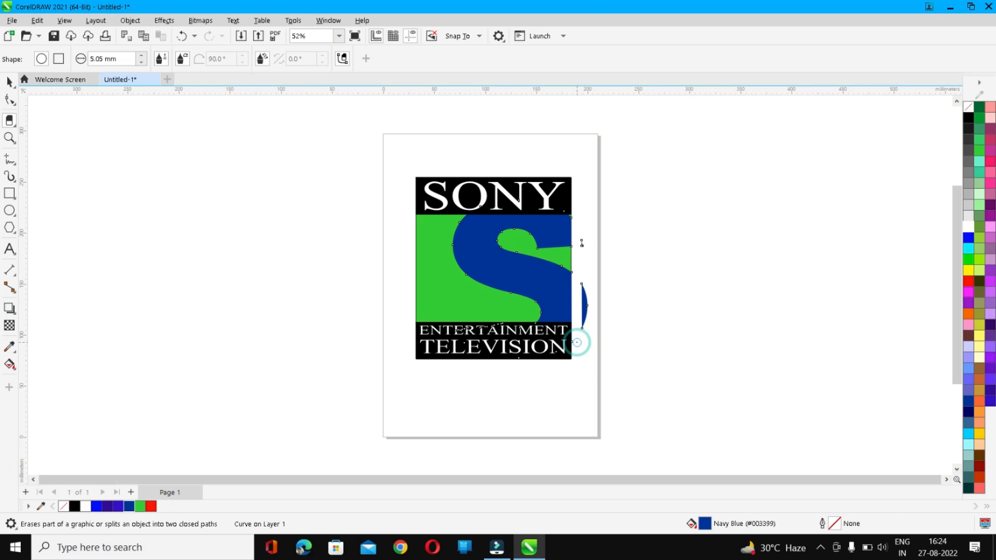
pyautogui.moveTo(585, 222); pyautogui.dragTo(586, 329)
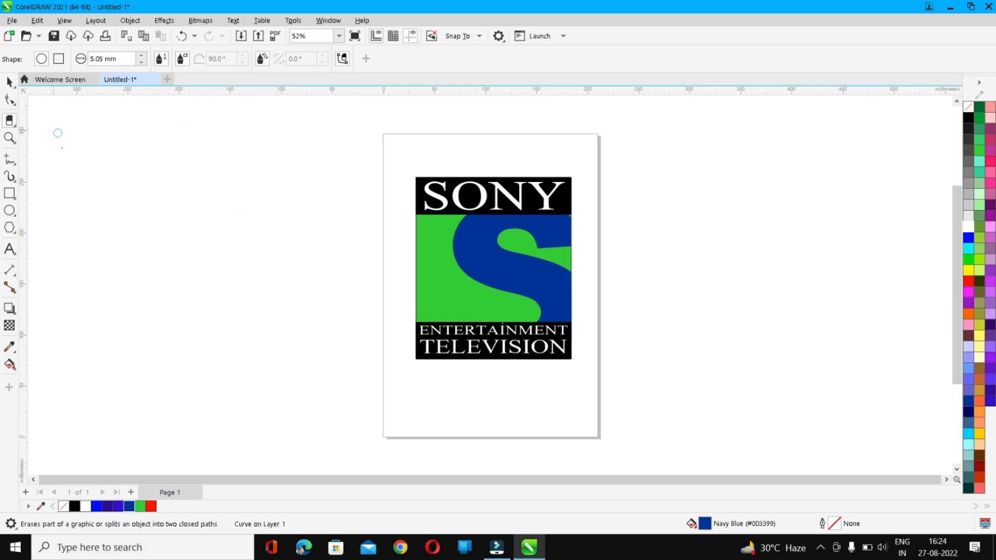
pyautogui.click(9, 81)
# Draw a rectangle about 41 by 16 mm under the S's lower-left end, with a red fill and no outline
pyautogui.click(9, 193)
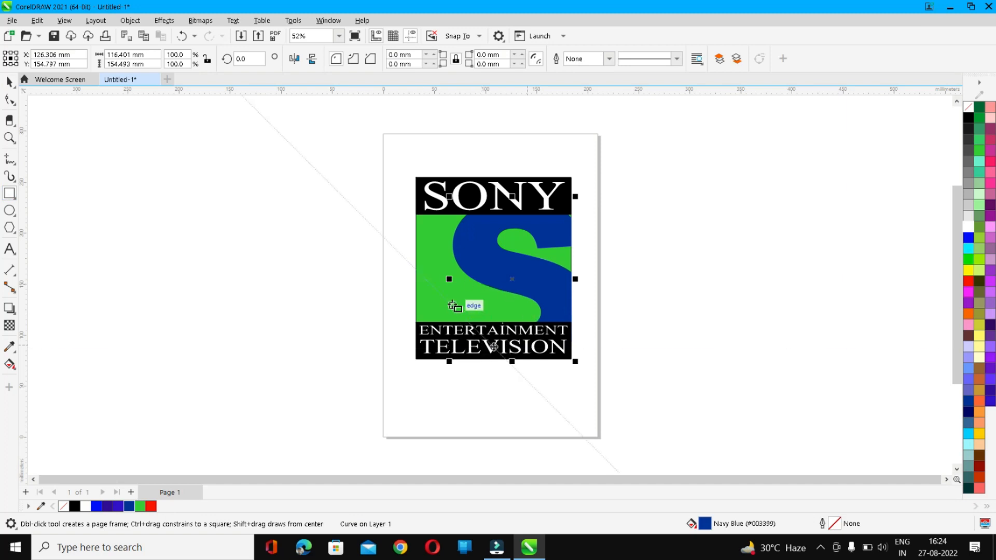
pyautogui.moveTo(452, 306); pyautogui.dragTo(496, 324)
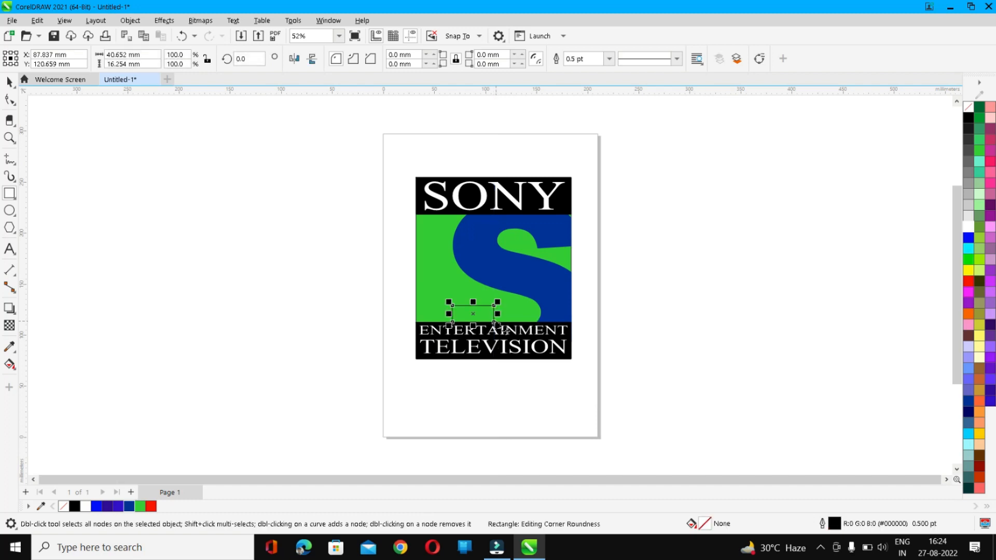
pyautogui.press('Right')
pyautogui.click(969, 281)
pyautogui.rightClick(969, 109)
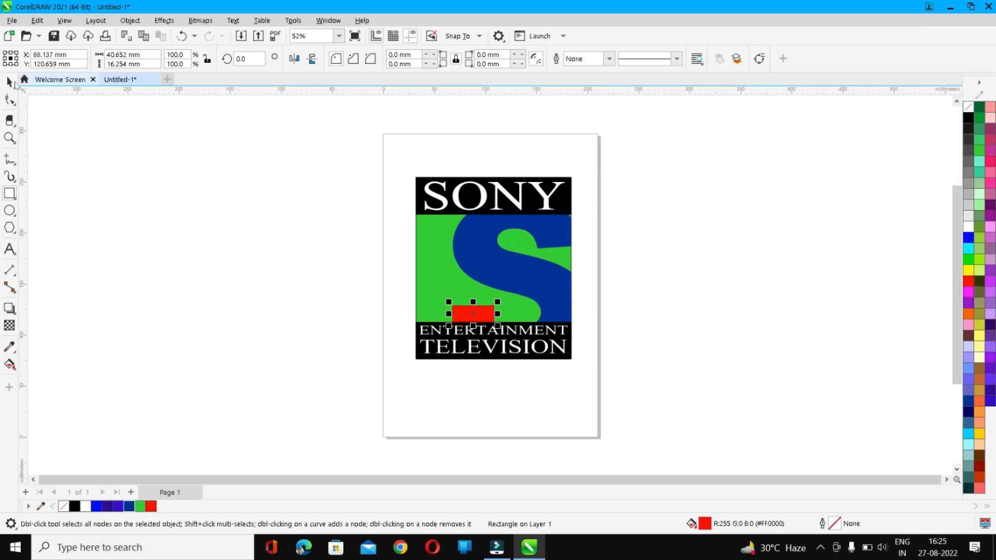
pyautogui.click(379, 192)
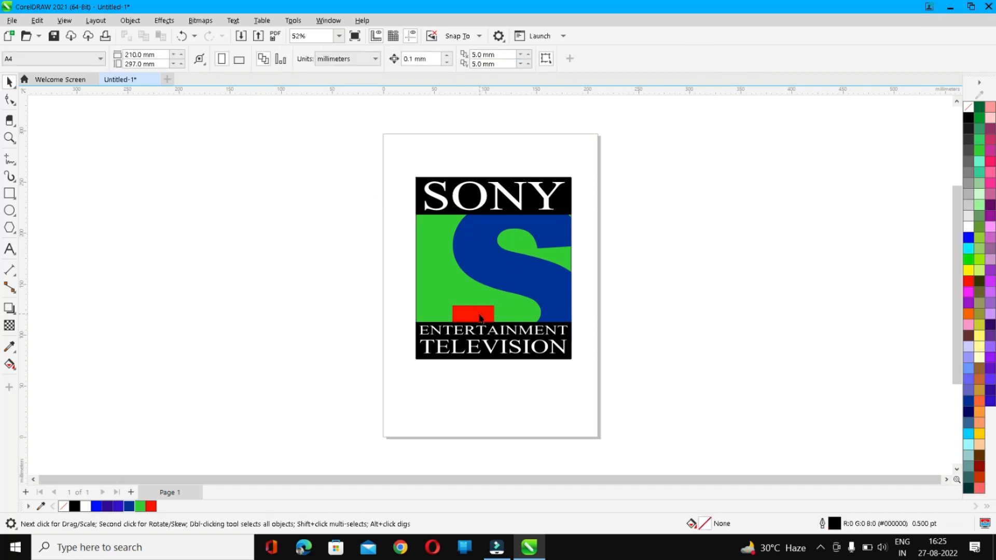
# Group all the objects of the logo
pyautogui.moveTo(402, 161); pyautogui.dragTo(598, 384)
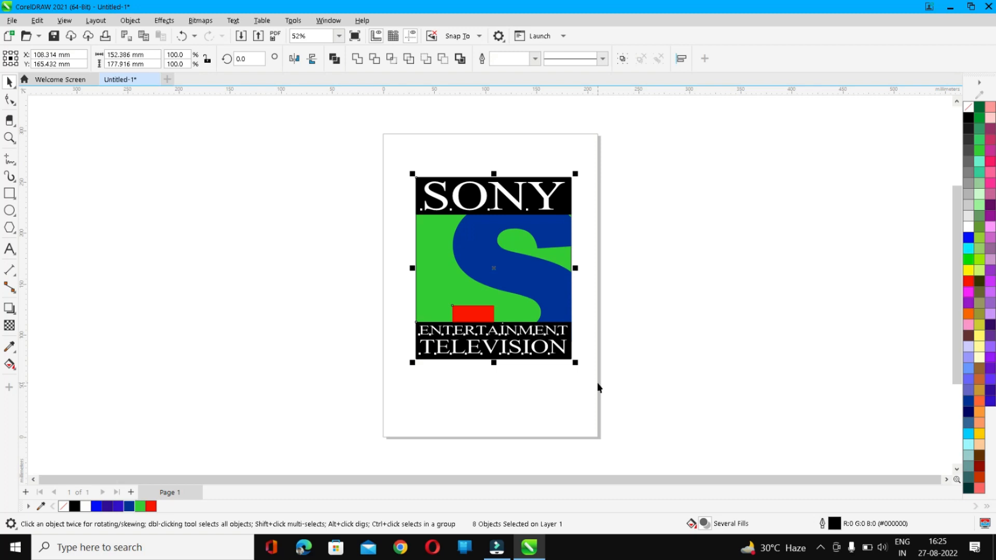
pyautogui.rightClick(471, 270)
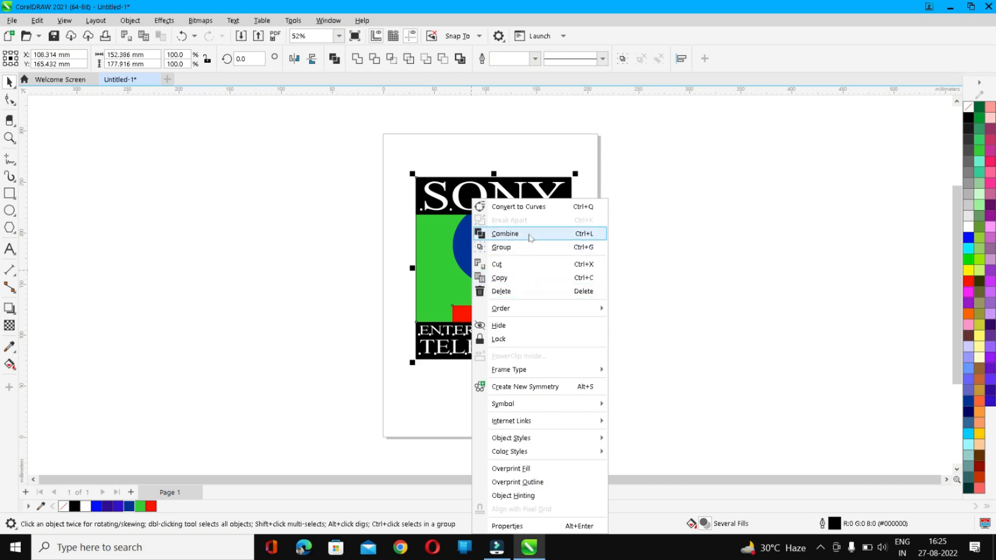
pyautogui.click(543, 247)
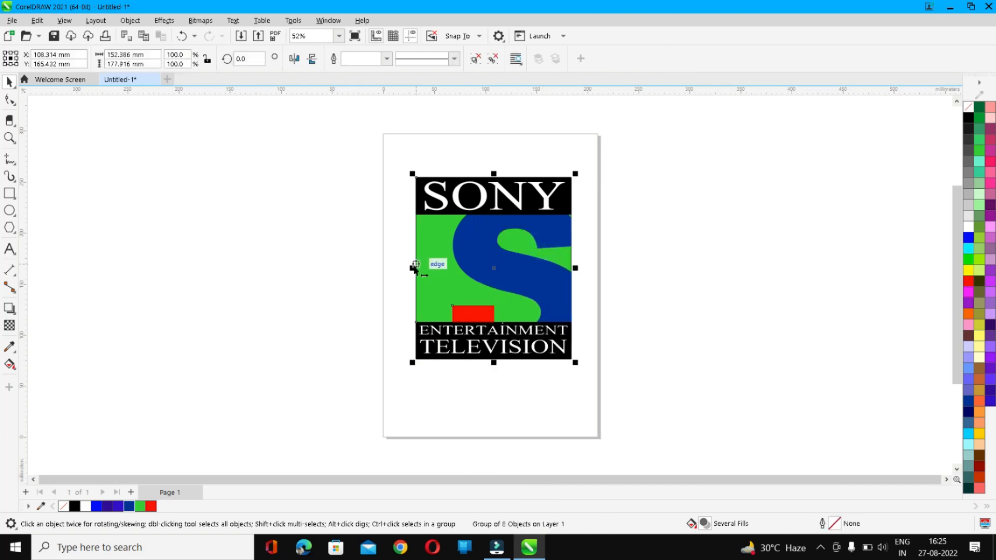
# Narrow the logo group to about 142 mm wide from its left side and move it about 9 mm to the right
pyautogui.moveTo(412, 268); pyautogui.dragTo(424, 268)
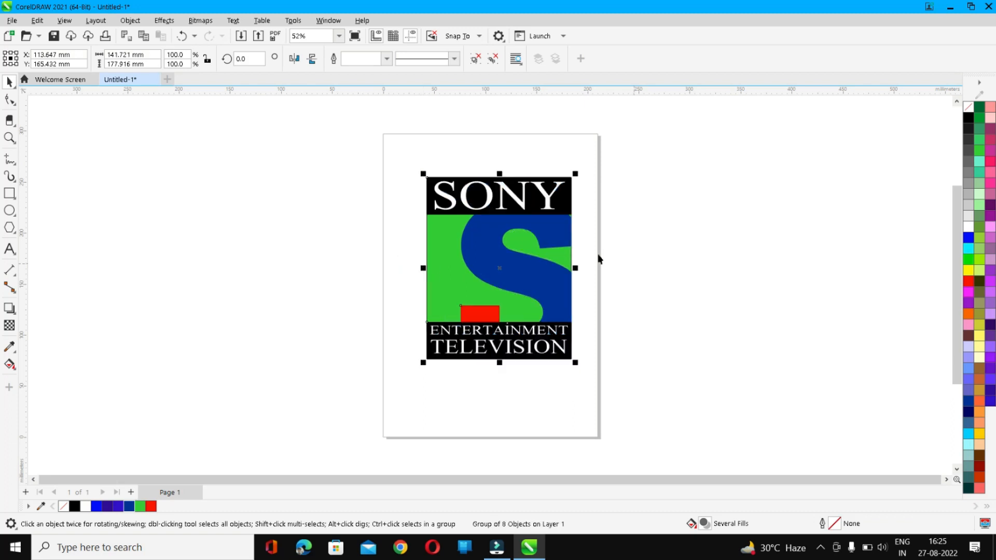
pyautogui.click(644, 252)
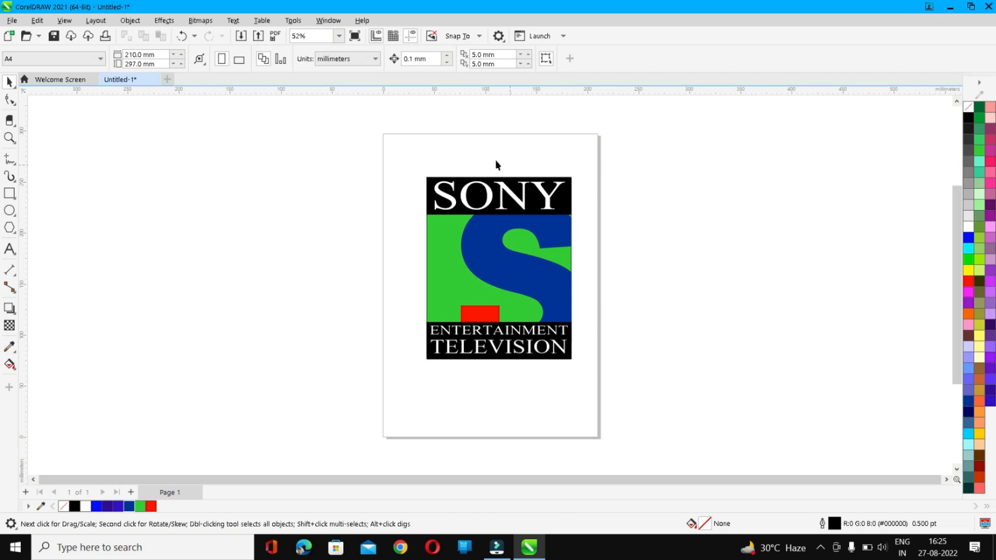
pyautogui.moveTo(412, 155); pyautogui.dragTo(594, 403)
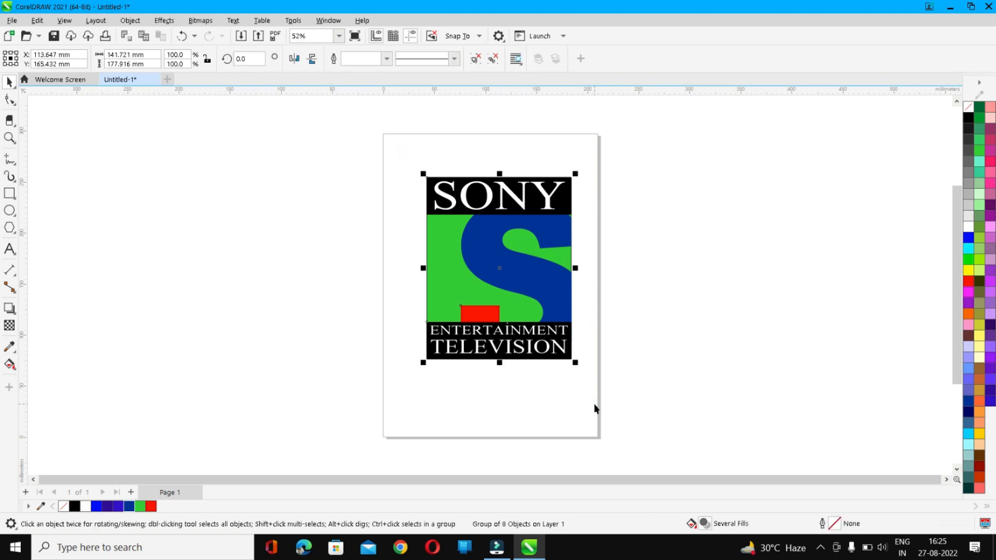
pyautogui.moveTo(516, 255)
pyautogui.mouseDown()
pyautogui.moveTo(659, 256)
pyautogui.moveTo(527, 265)
pyautogui.mouseUp()
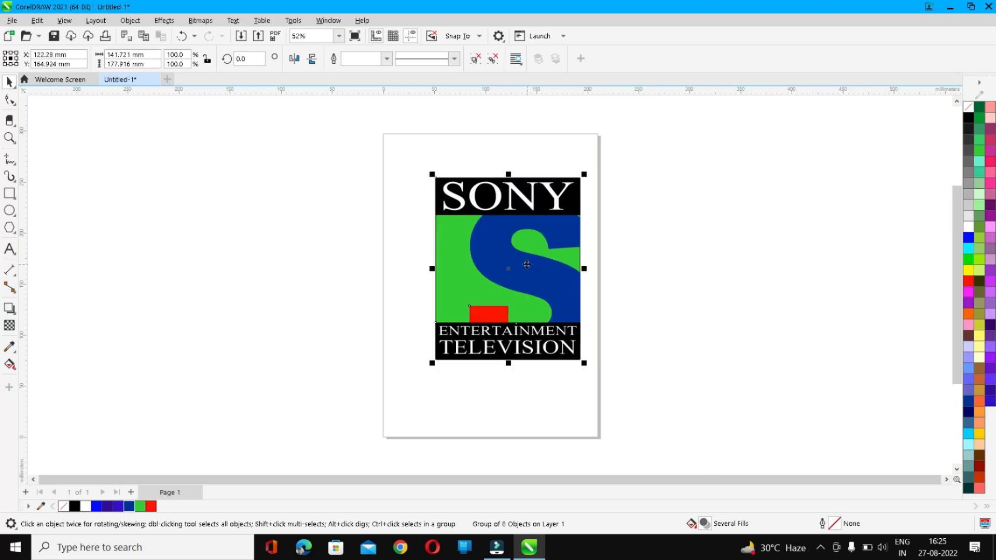